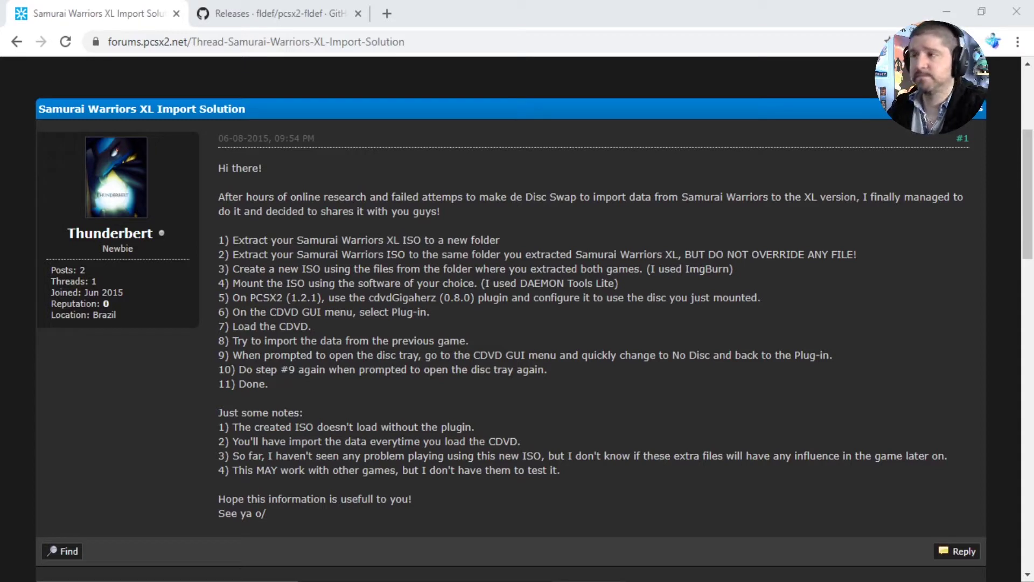
# - Review the pcsx2-fldef releases page, then the swapfix archives, extracted folder and executables in the PCSX2 1.6.0 folder
pyautogui.click(261, 14)
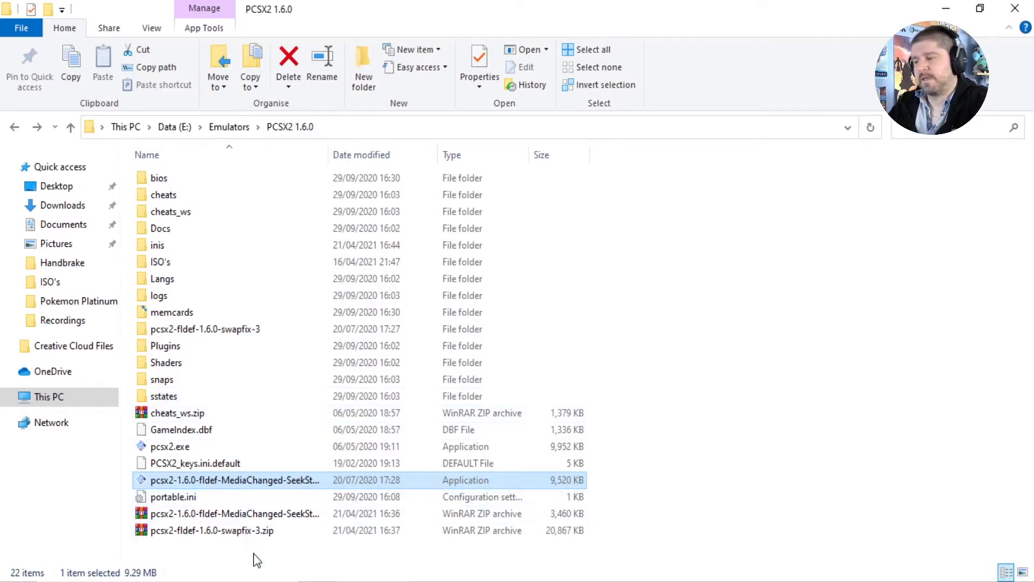
pyautogui.click(205, 515)
pyautogui.click(161, 555)
pyautogui.moveTo(160, 554); pyautogui.dragTo(167, 495)
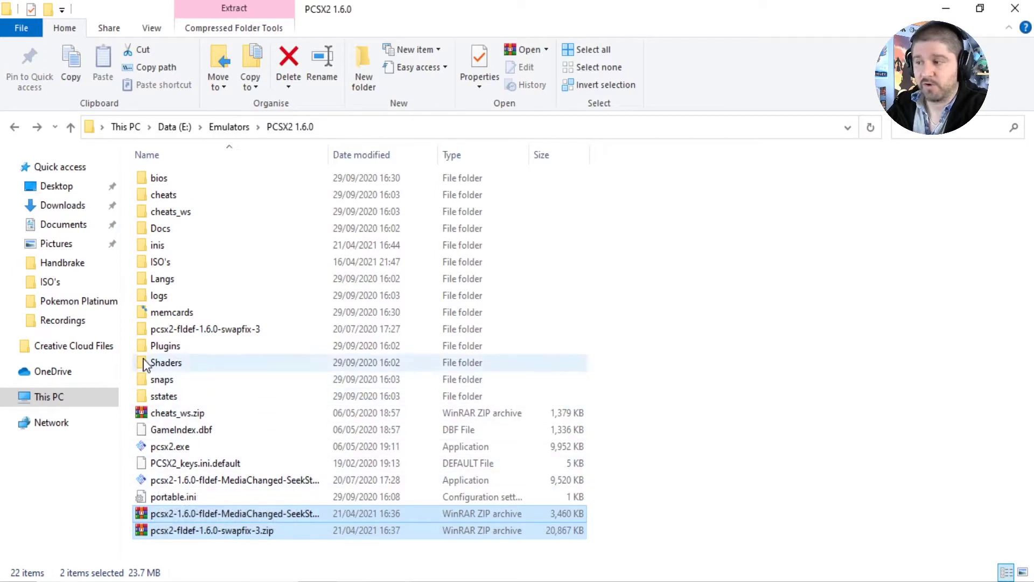
pyautogui.click(156, 330)
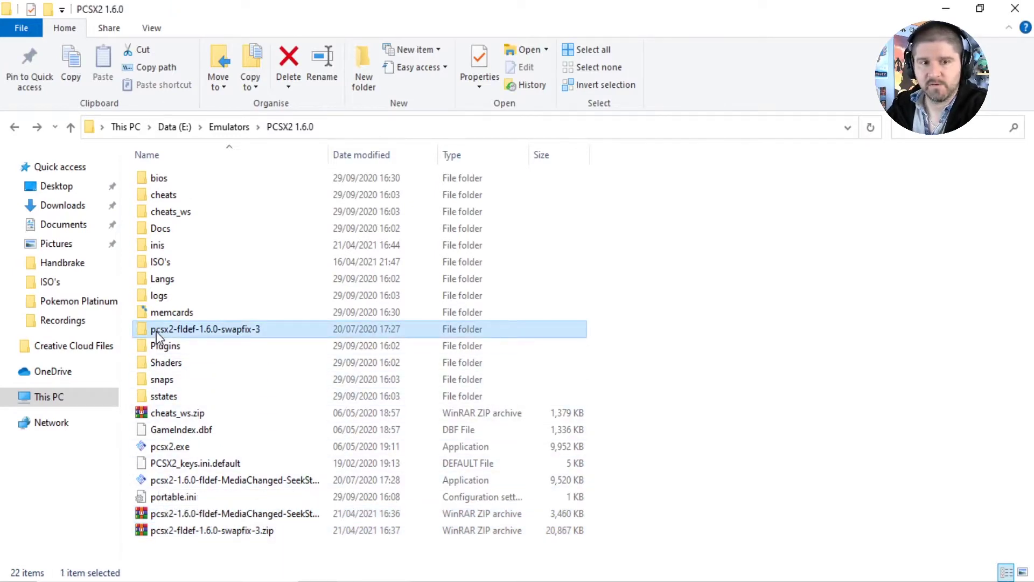
pyautogui.click(205, 481)
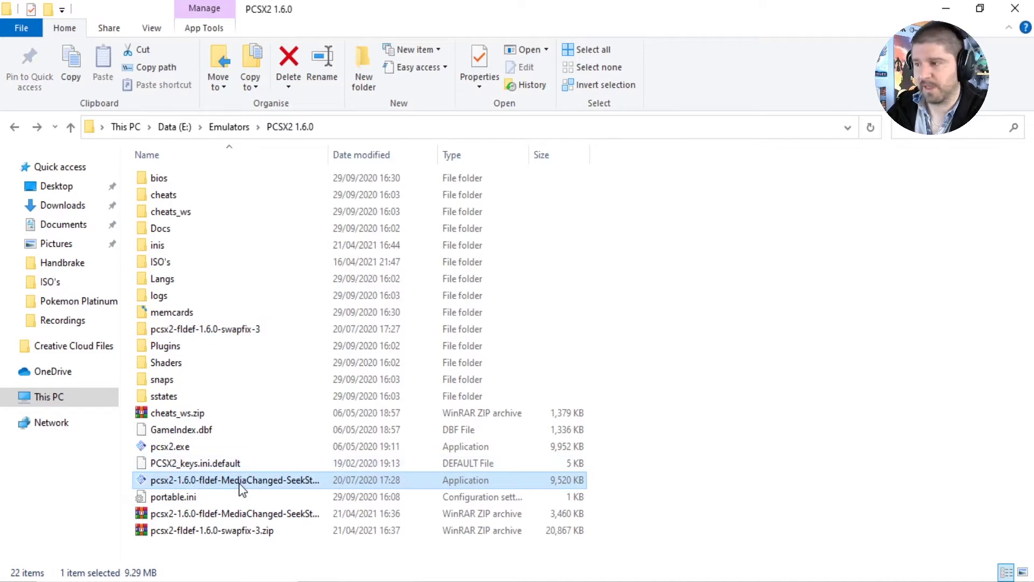
pyautogui.click(167, 453)
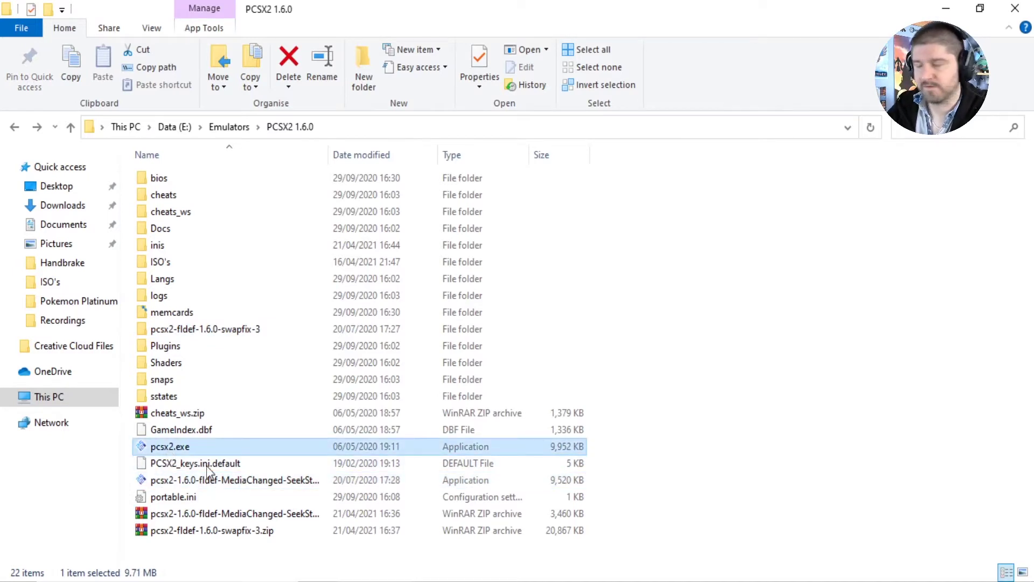
pyautogui.click(253, 486)
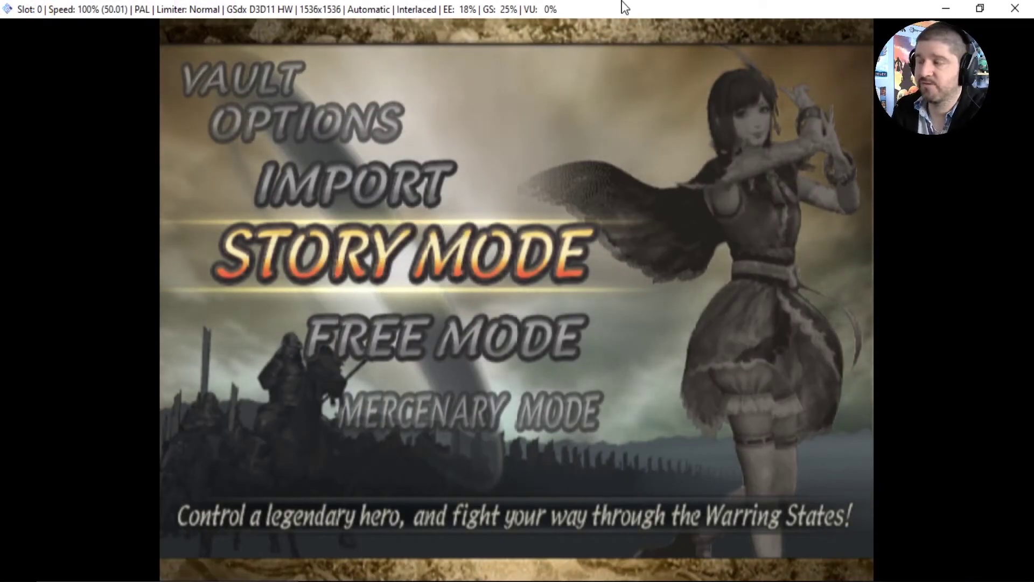
# - Look through the Samurai Warriors 2 Xtreme Legends main menu modes and open Story Mode's character selection
pyautogui.press('Down')
pyautogui.press('Down')
pyautogui.press('Down')
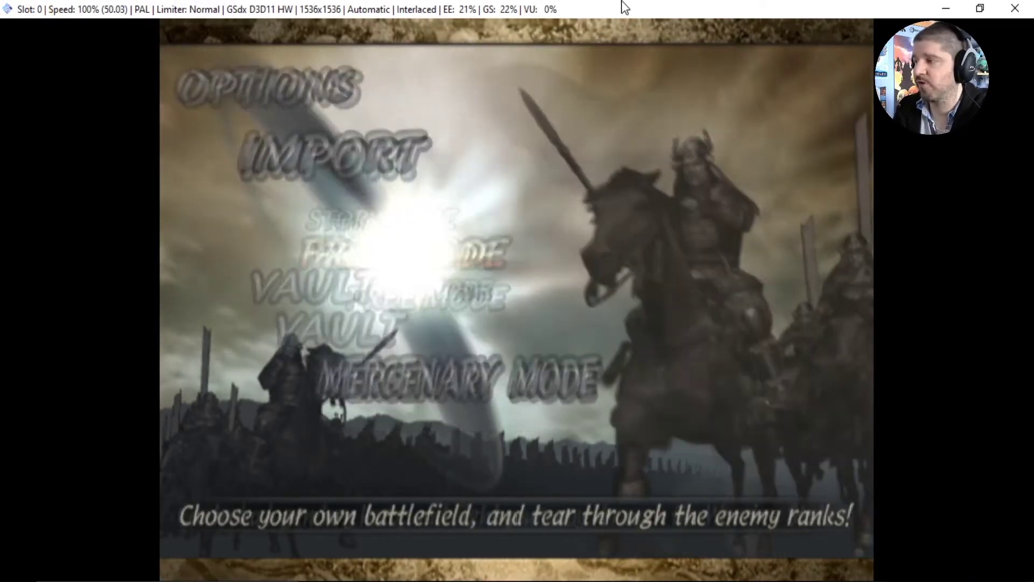
pyautogui.press('Down')
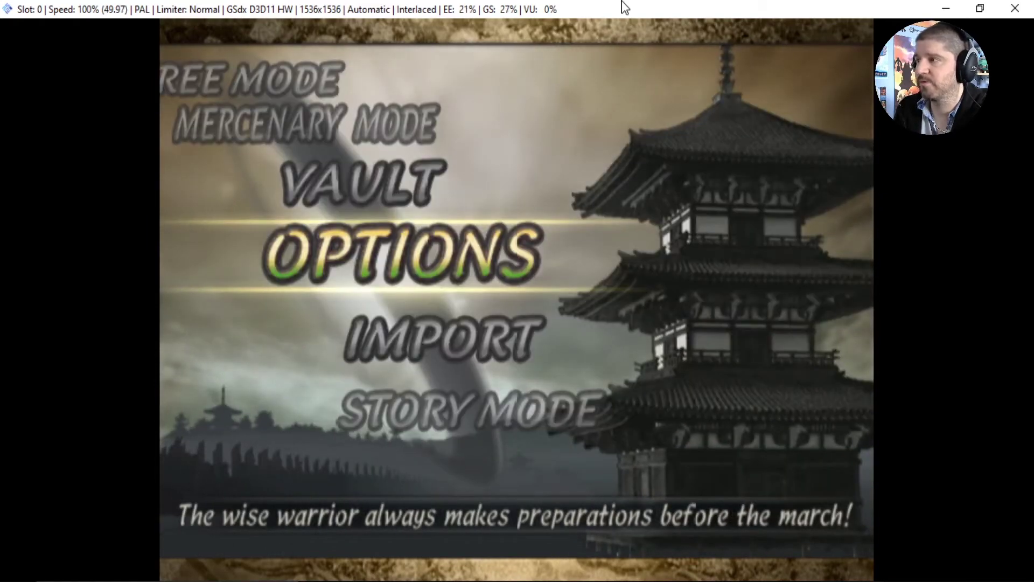
pyautogui.press('Up')
pyautogui.press('Down')
pyautogui.press('Down')
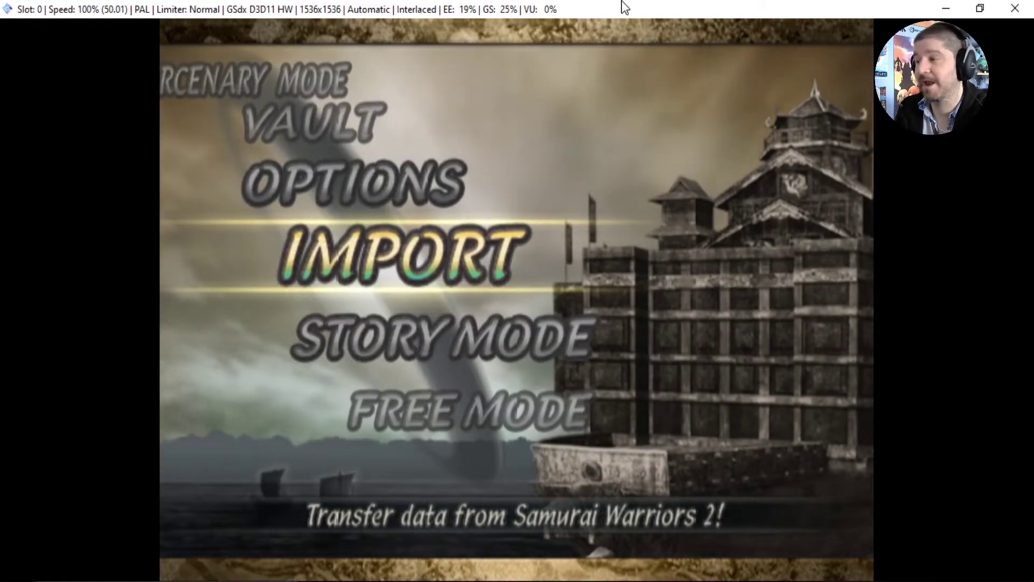
pyautogui.press('Down')
pyautogui.press('Return')
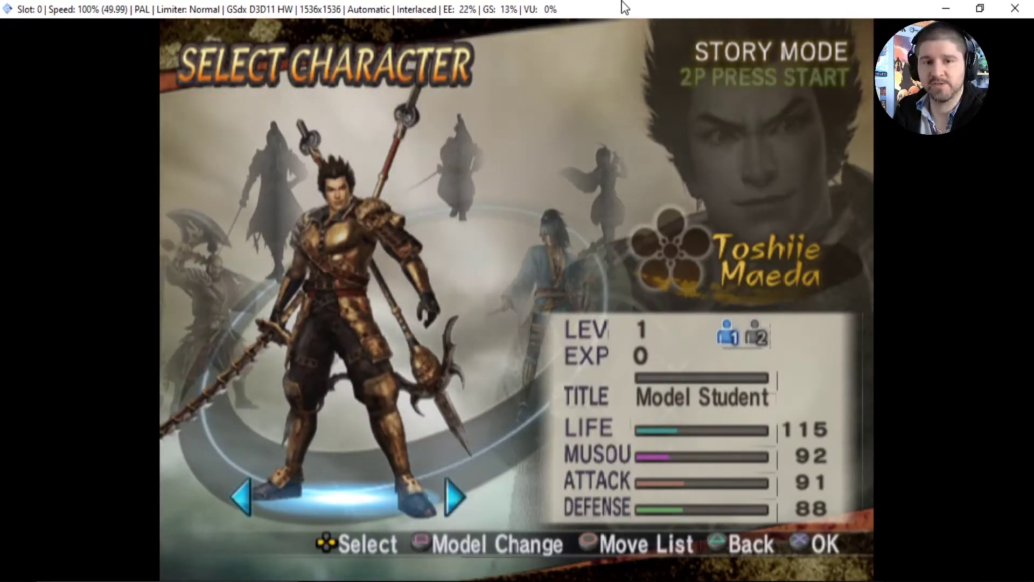
# - Start the Import from the game's main menu and confirm importing data from the Samurai Warriors 2 disc
pyautogui.press('Escape')
pyautogui.press('Up')
pyautogui.press('Return')
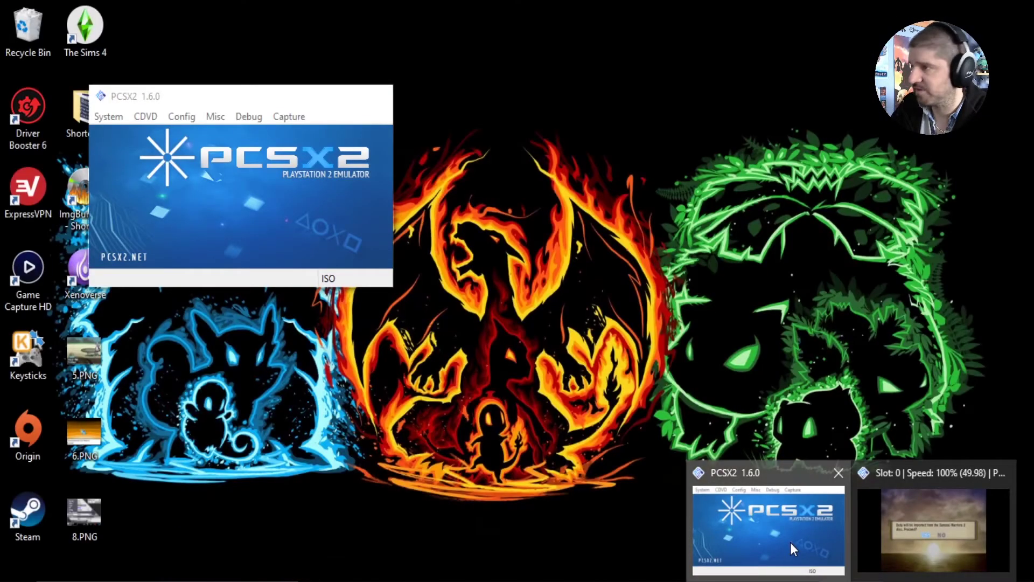
pyautogui.click(790, 542)
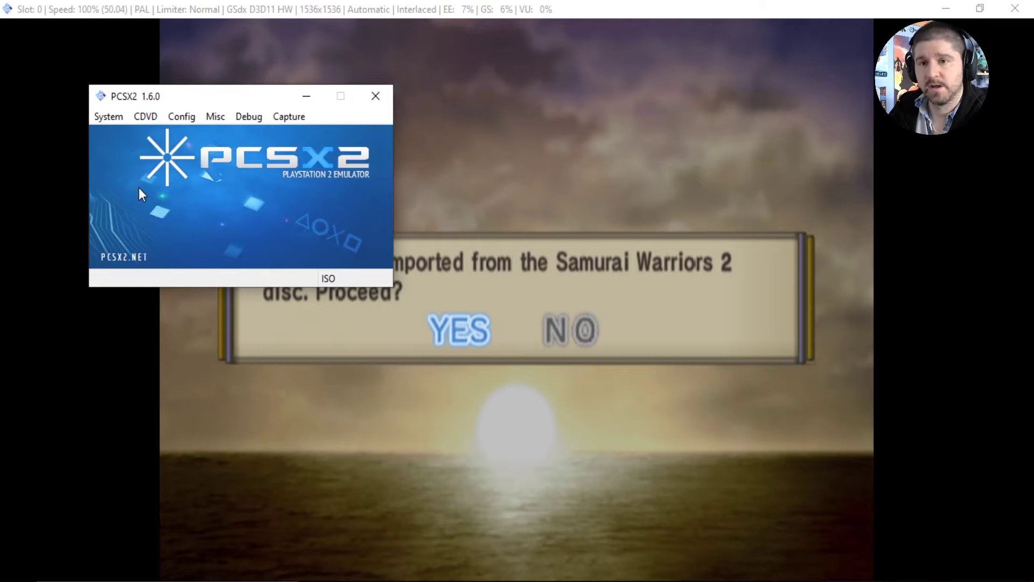
pyautogui.click(140, 122)
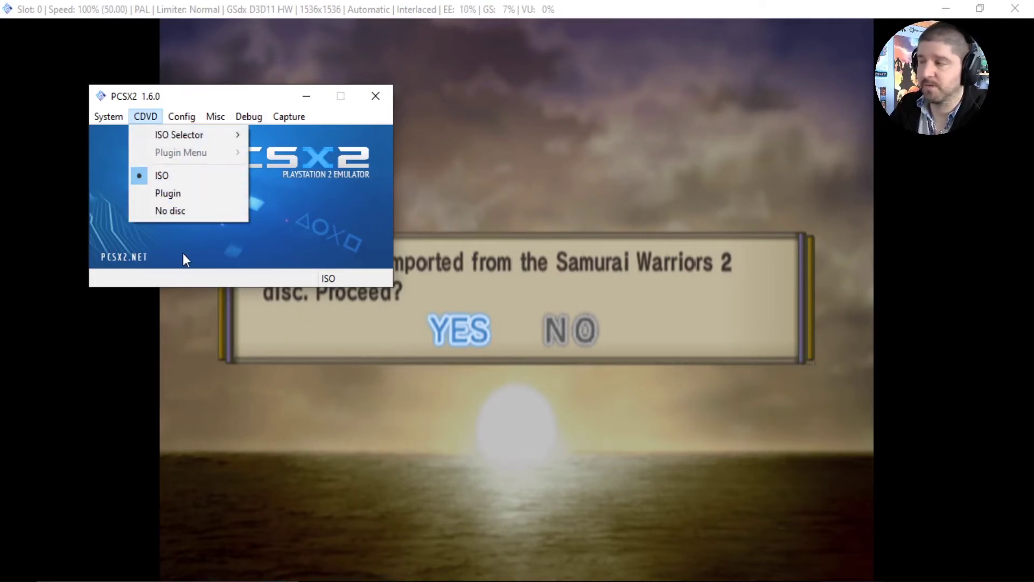
pyautogui.moveTo(183, 138)
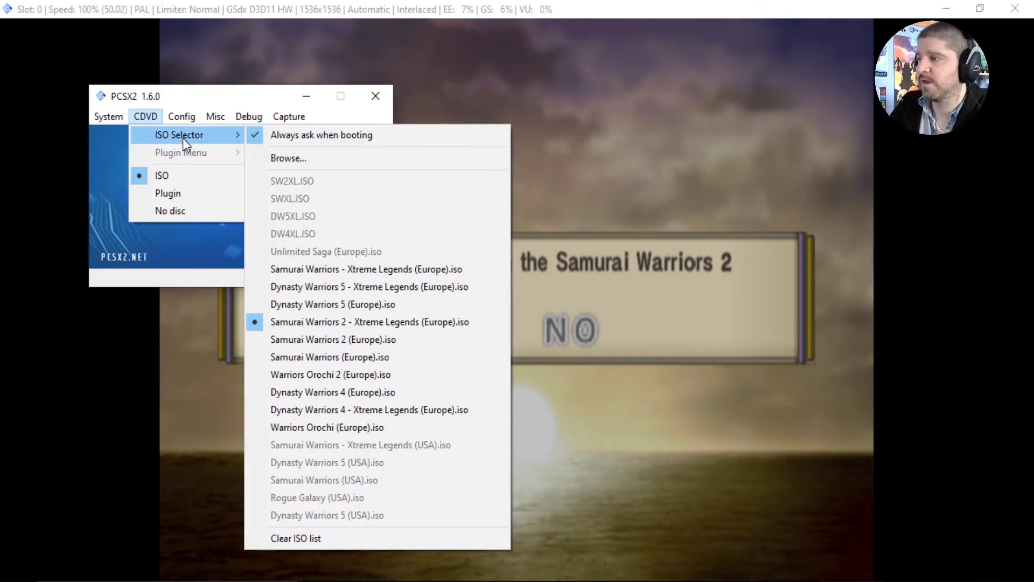
pyautogui.moveTo(216, 117)
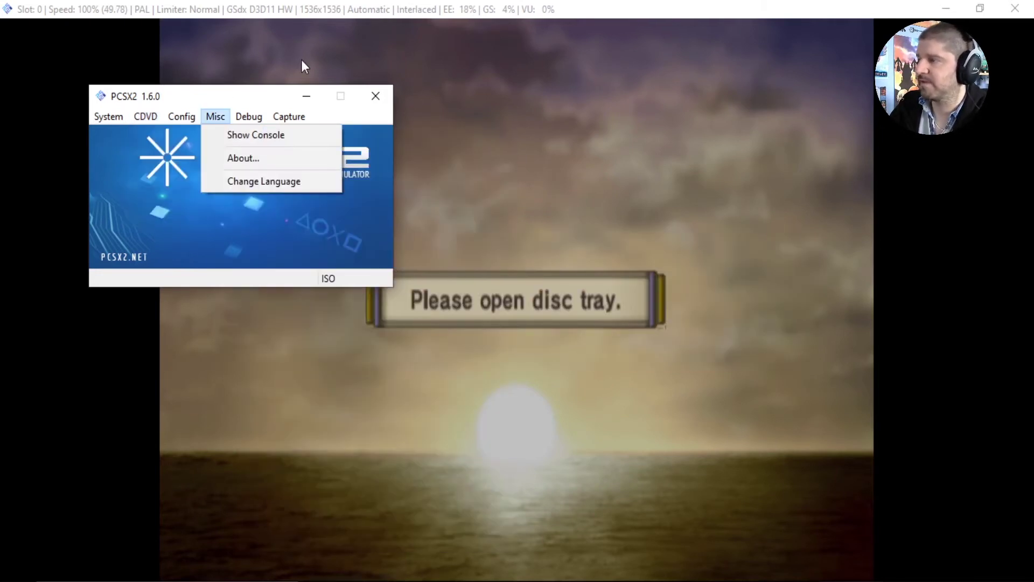
pyautogui.click(302, 66)
# - Swap the emulated disc to Samurai Warriors 2 (Europe).iso without resetting the system
pyautogui.click(145, 116)
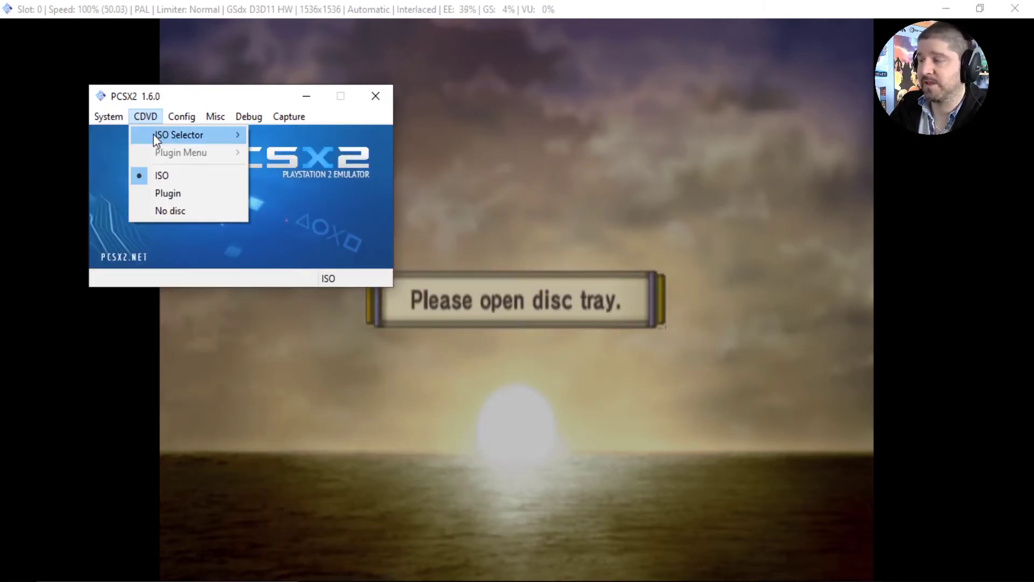
pyautogui.moveTo(153, 138)
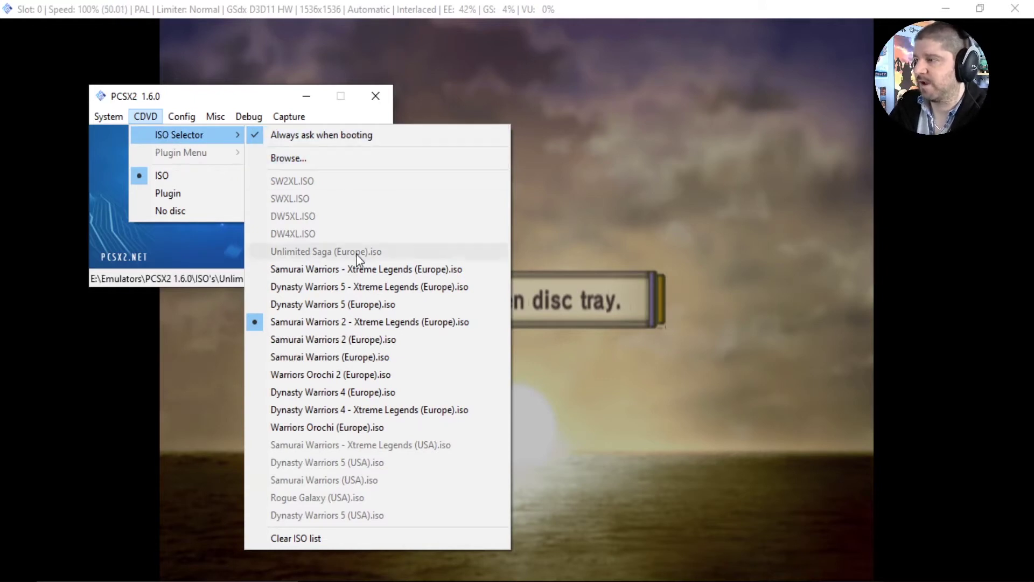
pyautogui.click(341, 341)
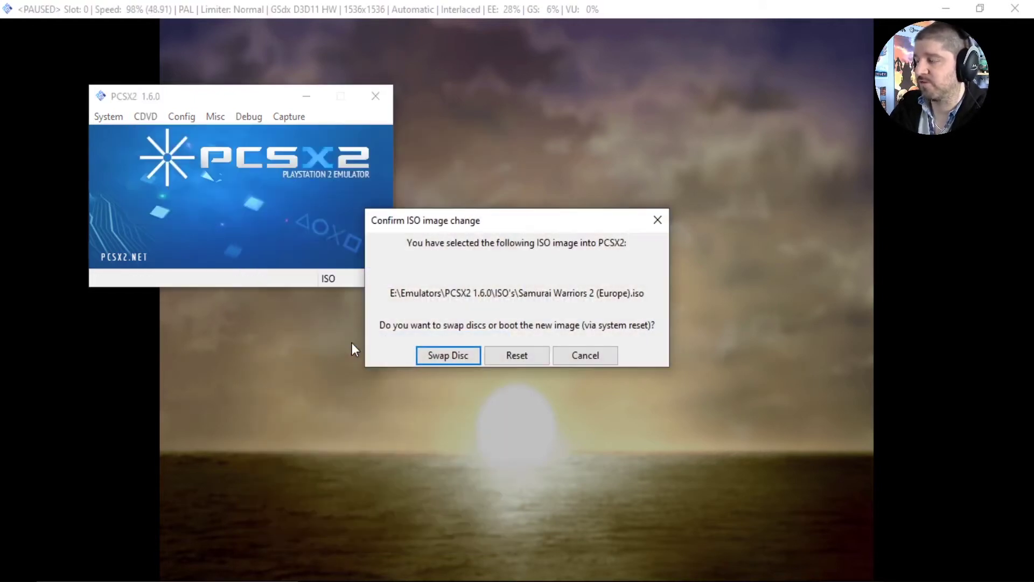
pyautogui.click(457, 353)
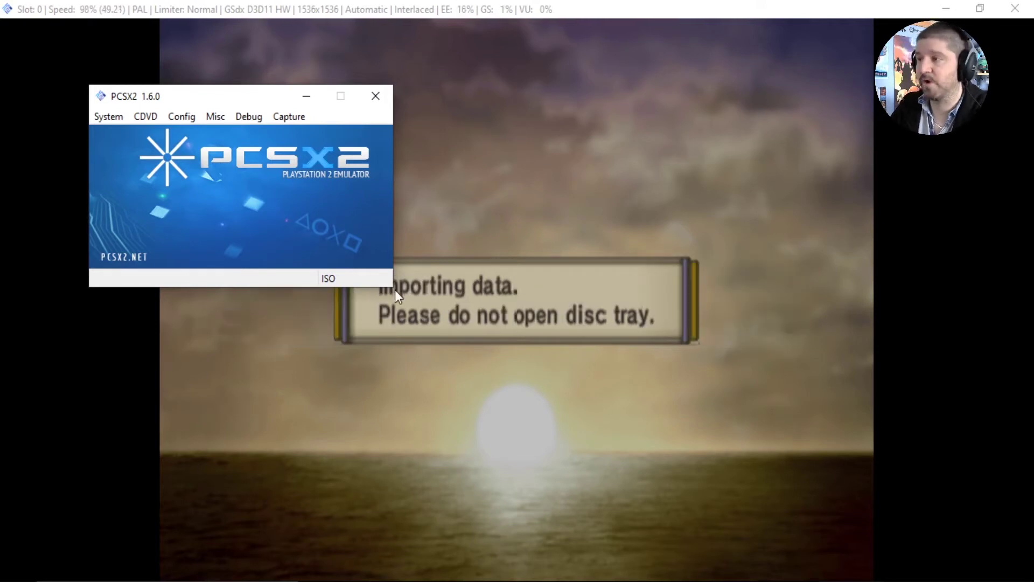
# - Swap the disc back to Samurai Warriors 2 - Xtreme Legends (Europe).iso and return to the running game
pyautogui.click(145, 118)
pyautogui.click(328, 321)
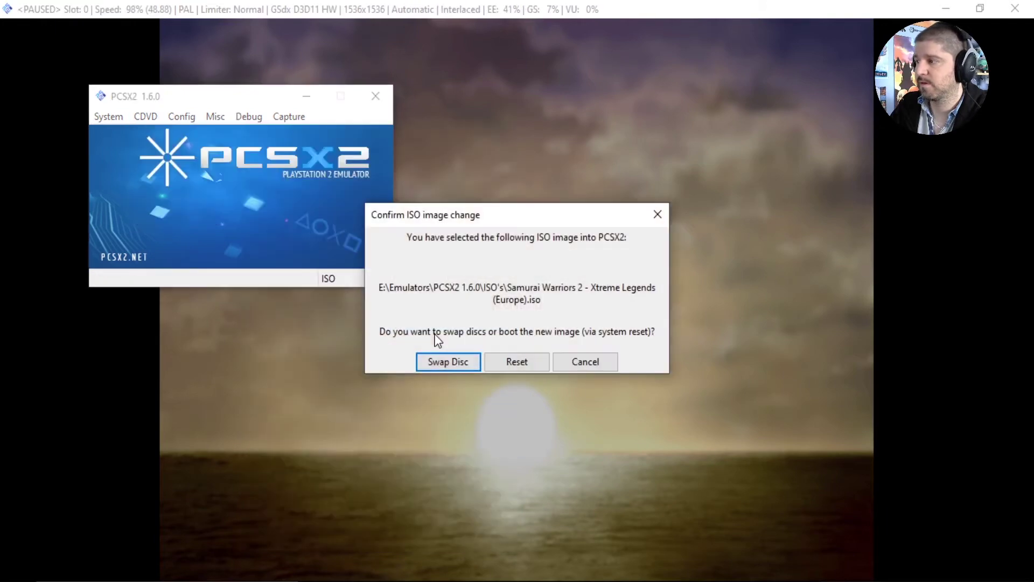
pyautogui.click(439, 358)
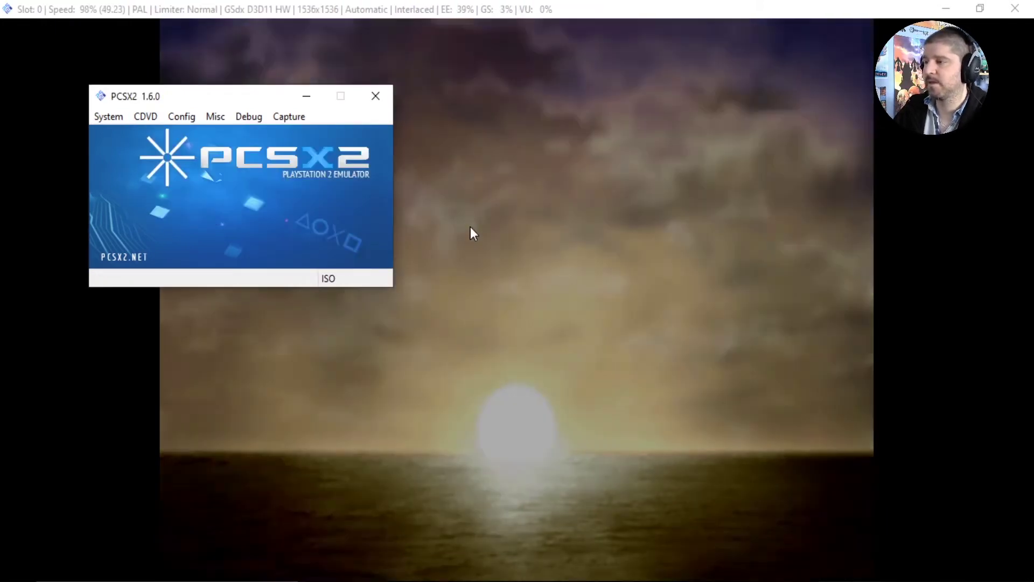
pyautogui.click(471, 228)
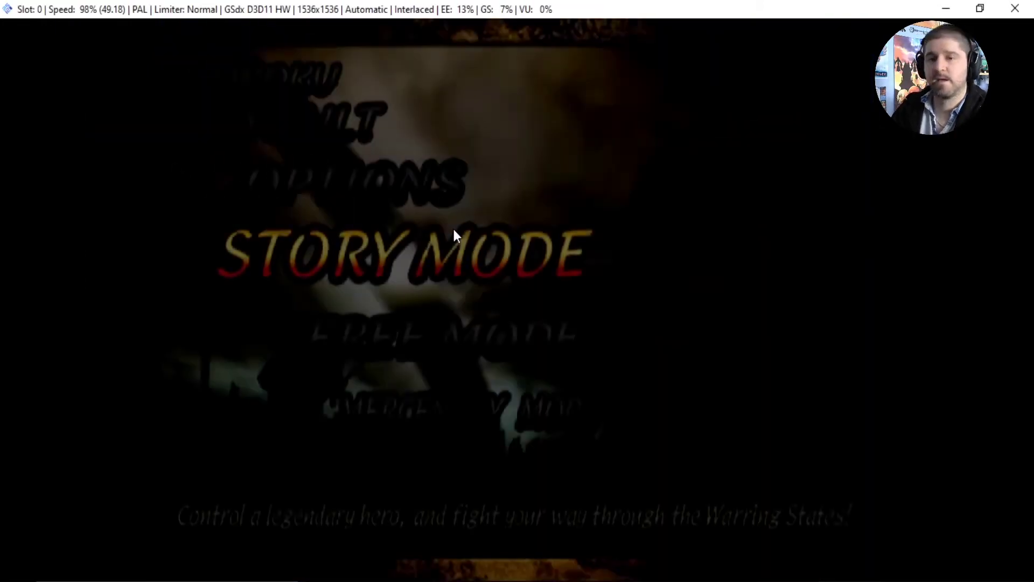
# - Open Story Mode and look through the selectable characters after the import
pyautogui.press('Return')
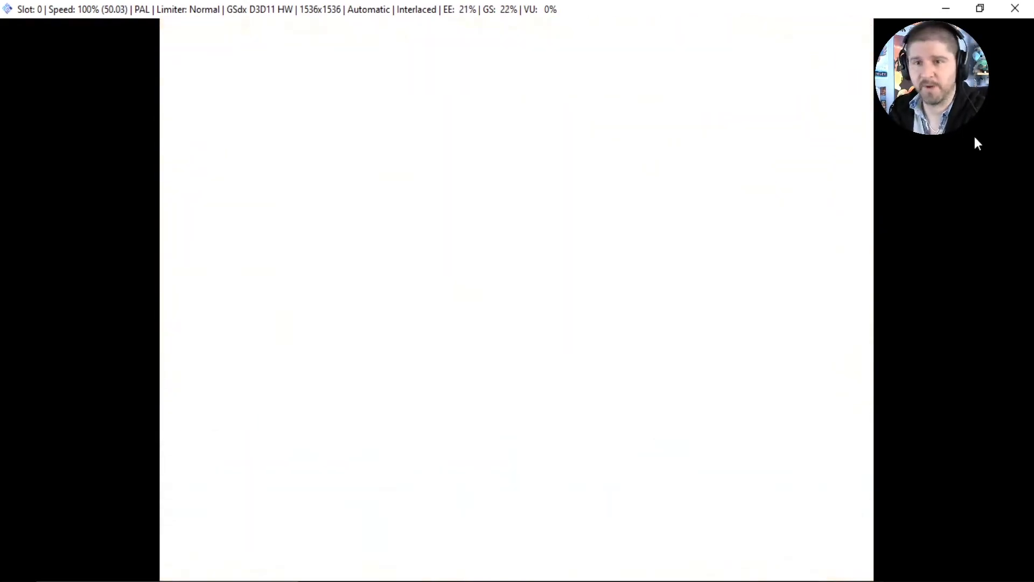
pyautogui.press('Right')
pyautogui.press('Right')
pyautogui.press('Right')
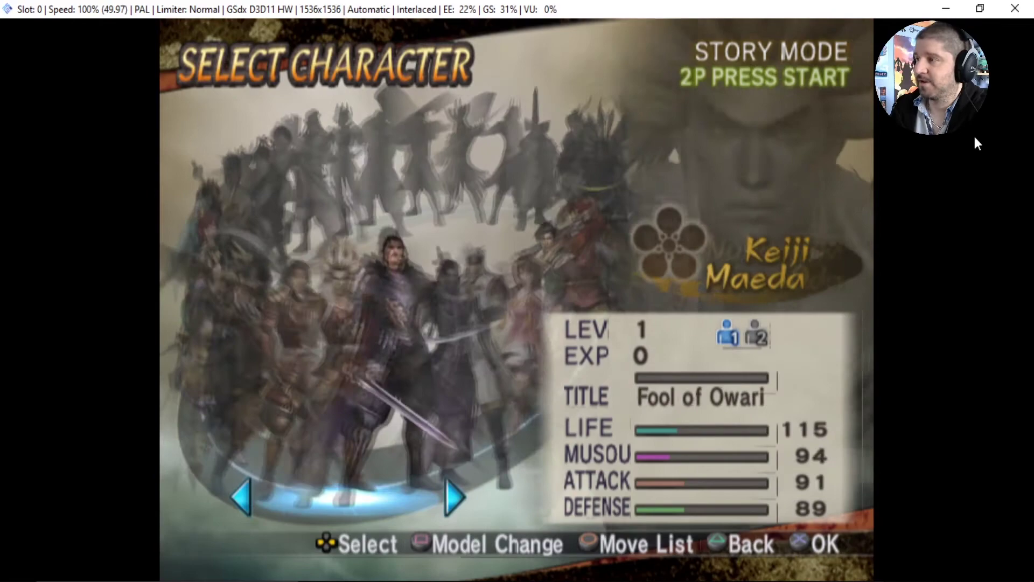
pyautogui.press('Right')
pyautogui.press('Right')
pyautogui.press('Right')
pyautogui.press('Right')
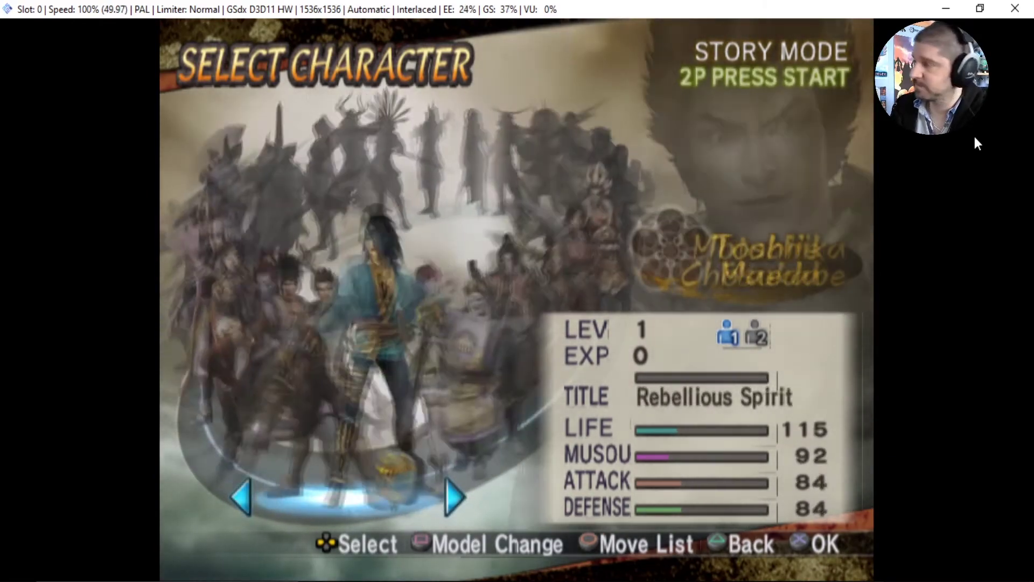
pyautogui.press('Right')
pyautogui.press('Right')
pyautogui.press('Right')
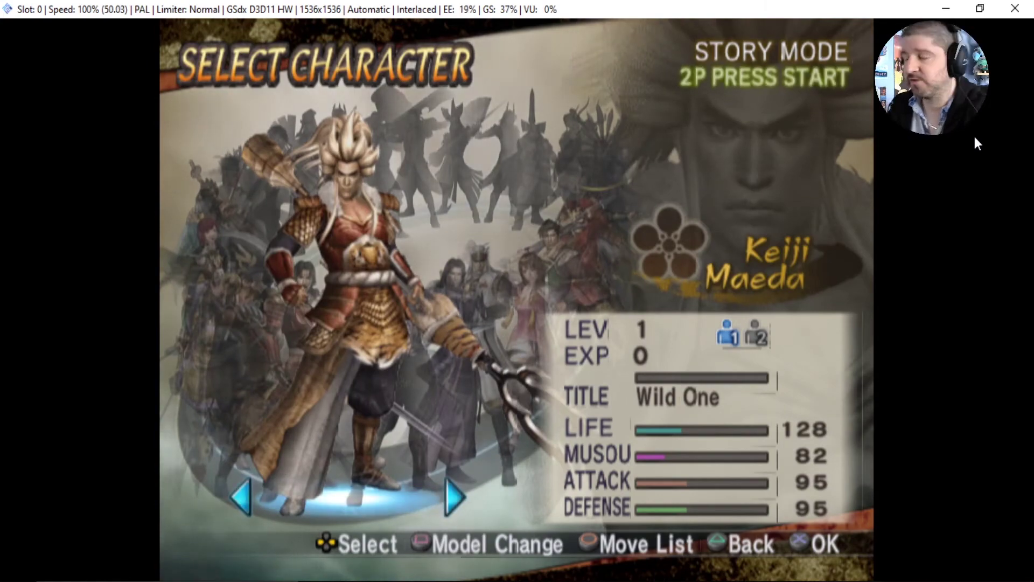
# - Leave character selection and look through the game modes on the main menu
pyautogui.press('Escape')
pyautogui.press('Down')
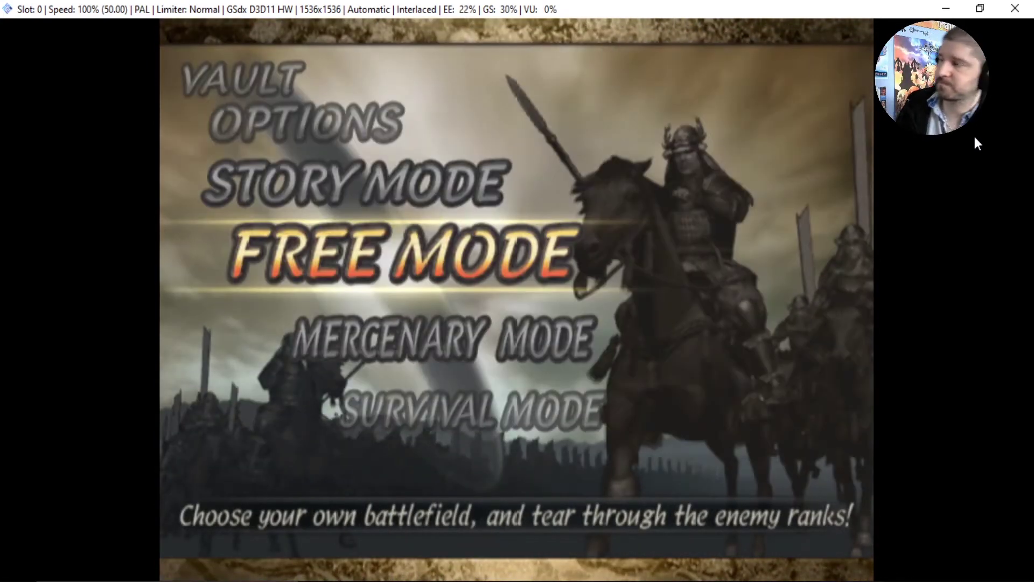
pyautogui.press('Down')
pyautogui.press('Down')
pyautogui.press('Up')
pyautogui.press('Up')
pyautogui.press('Up')
pyautogui.press('Up')
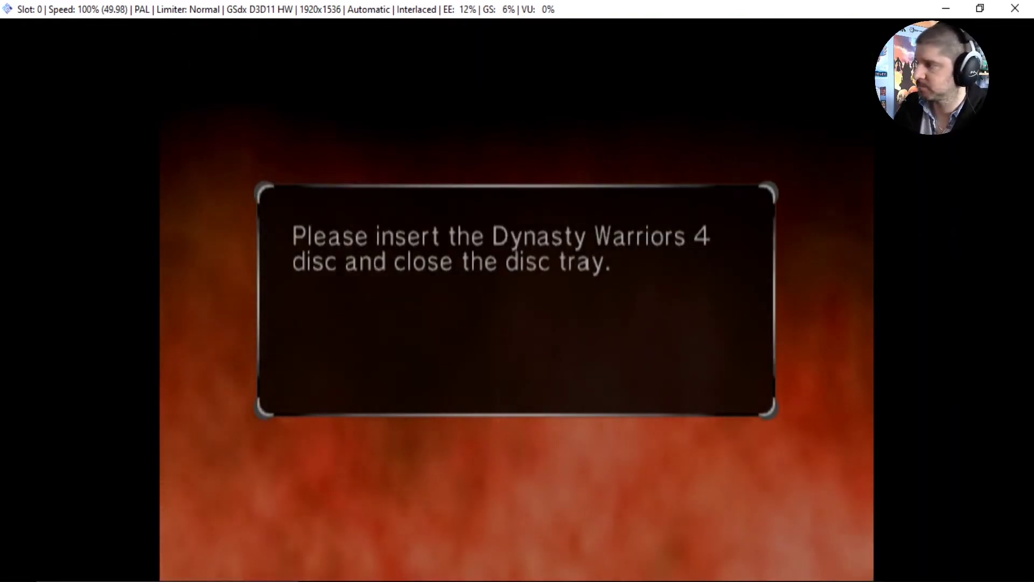
# - Swap the emulated disc to Dynasty Warriors 4 (Europe).iso without resetting the system
pyautogui.moveTo(832, 579)
pyautogui.click(769, 526)
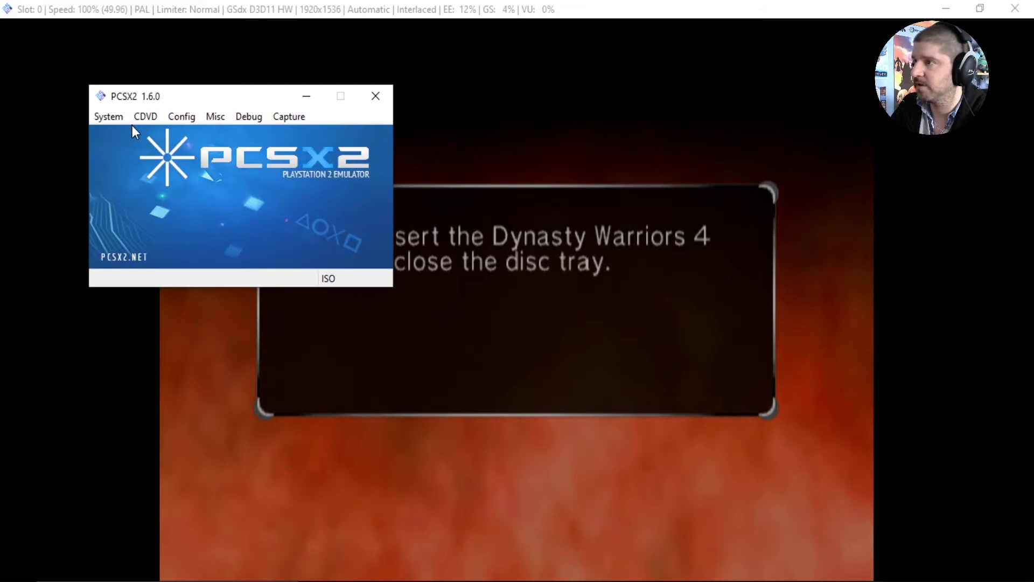
pyautogui.click(145, 117)
pyautogui.moveTo(232, 135)
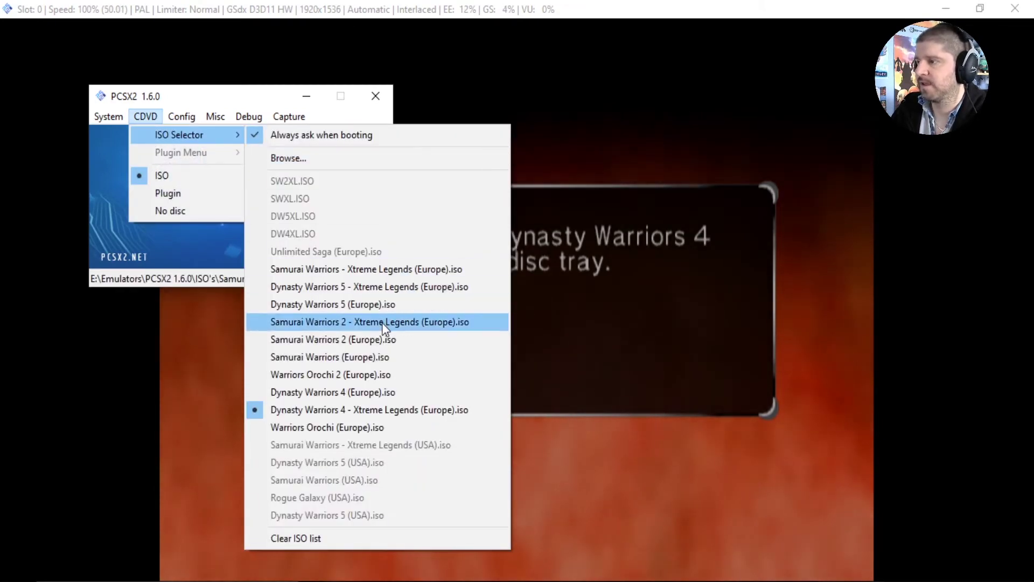
pyautogui.click(341, 393)
pyautogui.click(435, 354)
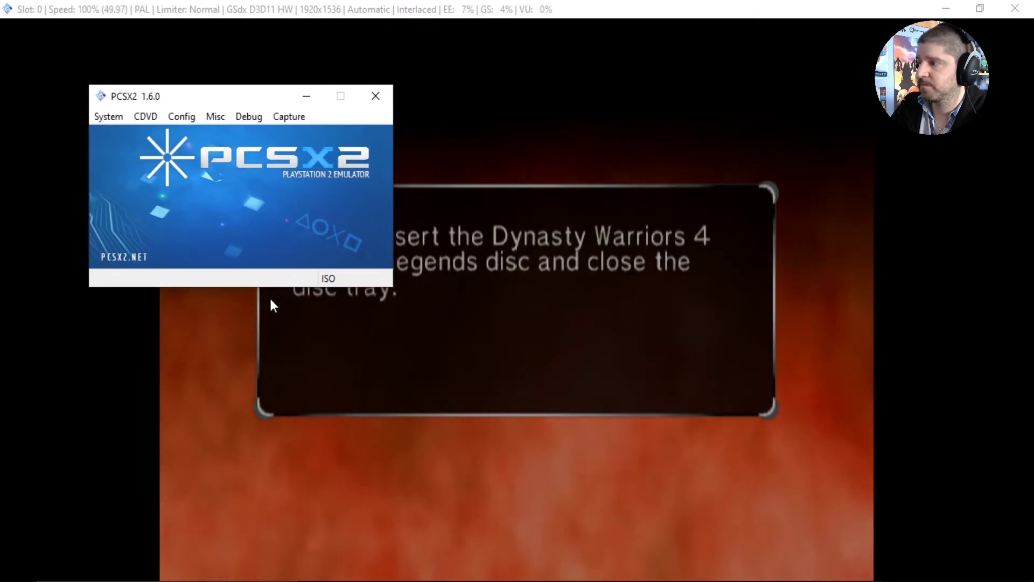
# - Swap the disc back to Dynasty Warriors 4 - Xtreme Legends (Europe).iso without resetting the system
pyautogui.click(145, 116)
pyautogui.moveTo(157, 135)
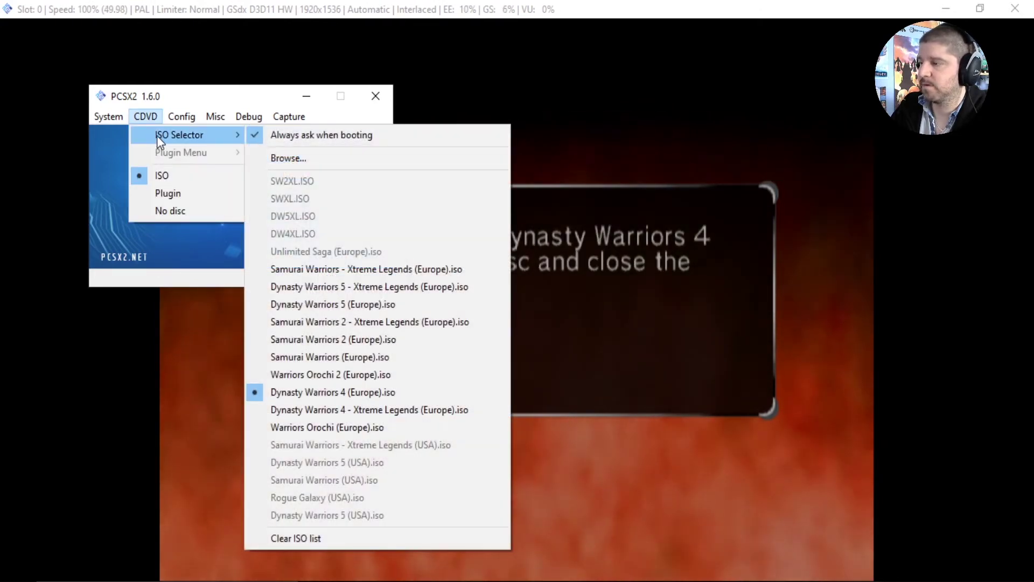
pyautogui.click(358, 409)
pyautogui.click(431, 363)
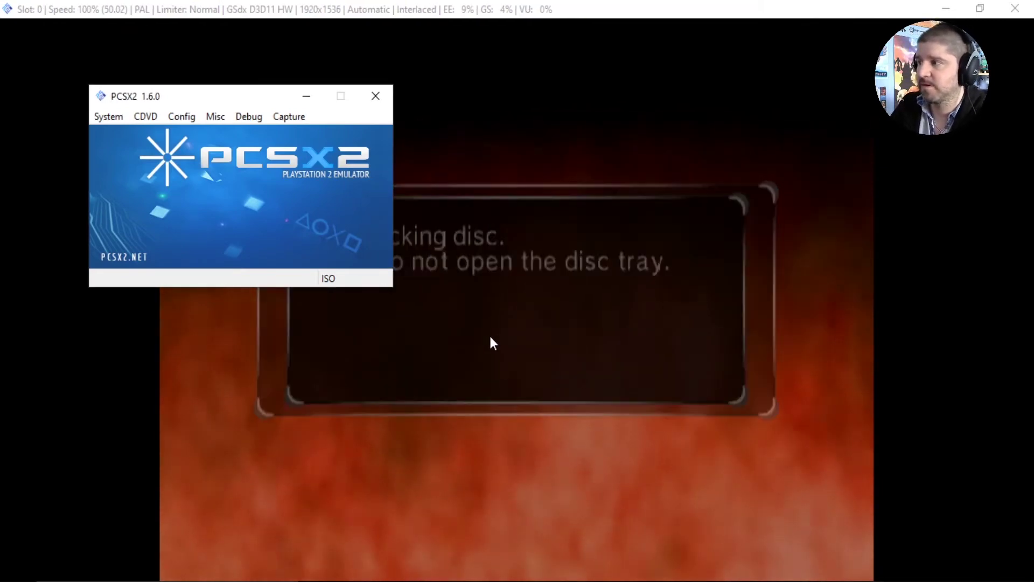
# - Return to the running game and look through the Dynasty Warriors 4 Xtreme Legends main menu modes
pyautogui.click(490, 334)
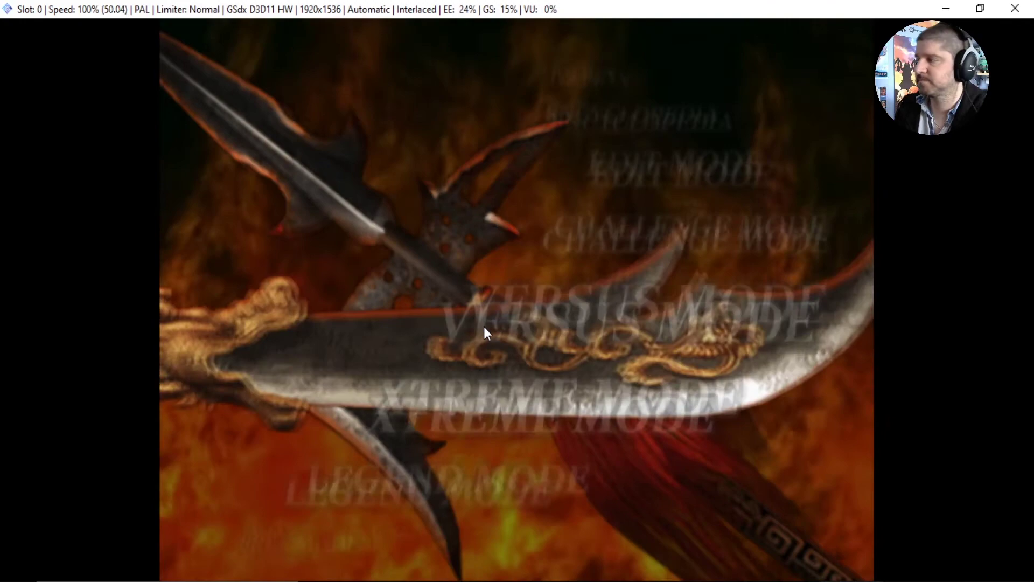
pyautogui.press('Up')
pyautogui.press('Up')
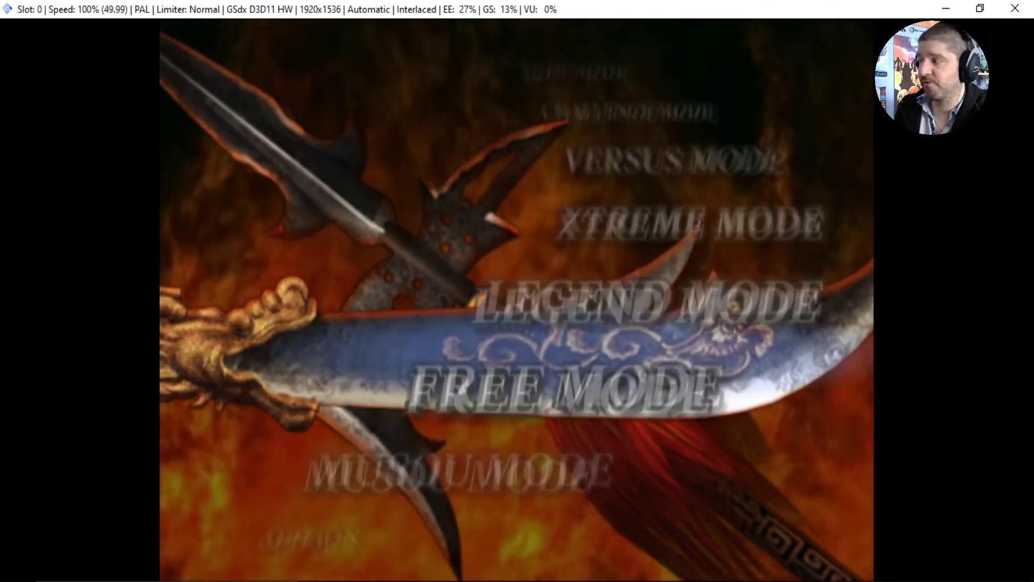
# - In Dynasty Warriors 5 Xtreme Legends, choose Load Original and agree to load data from the Dynasty Warriors 5 disc
pyautogui.press('Up')
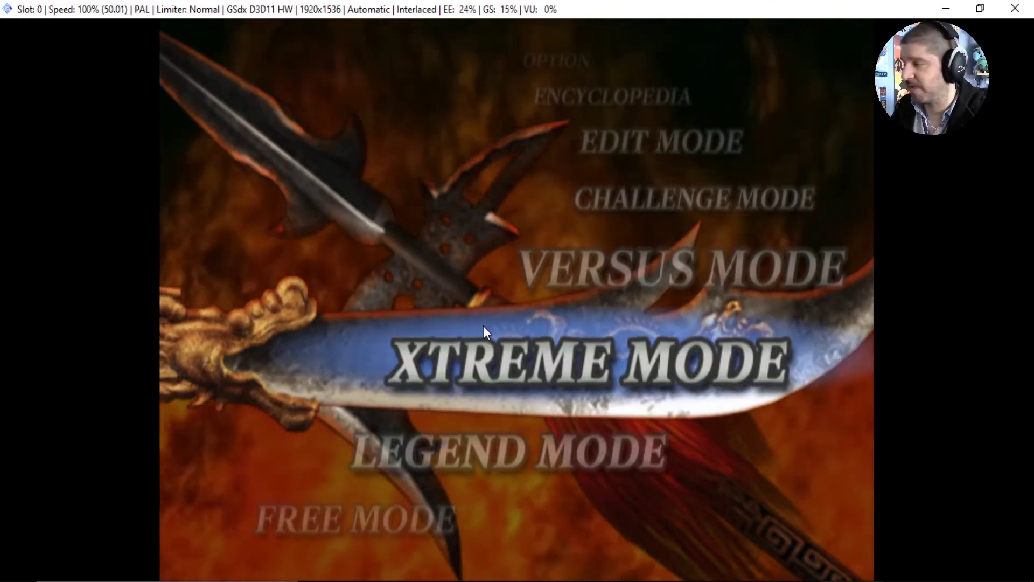
pyautogui.press('Return')
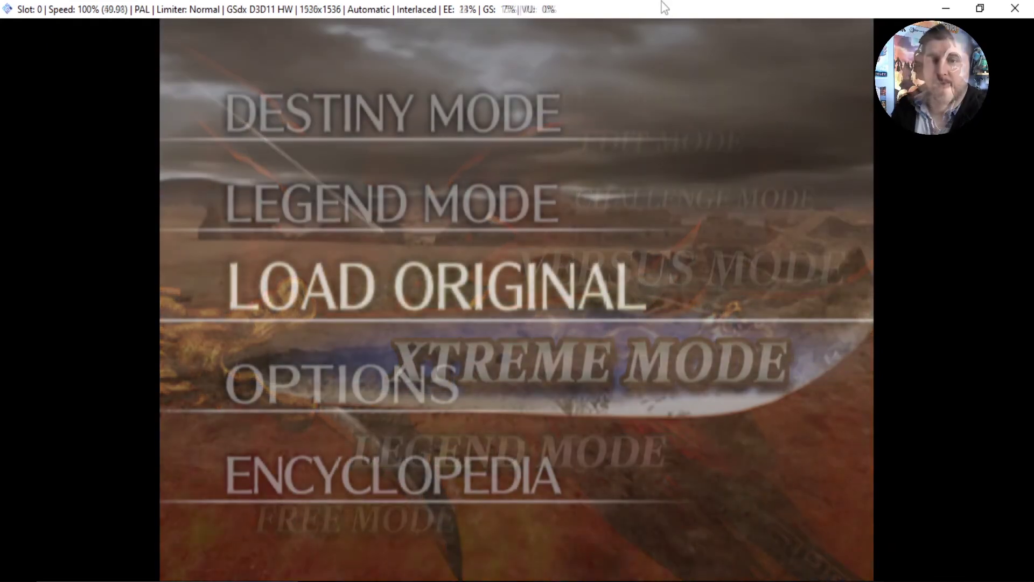
pyautogui.press('Return')
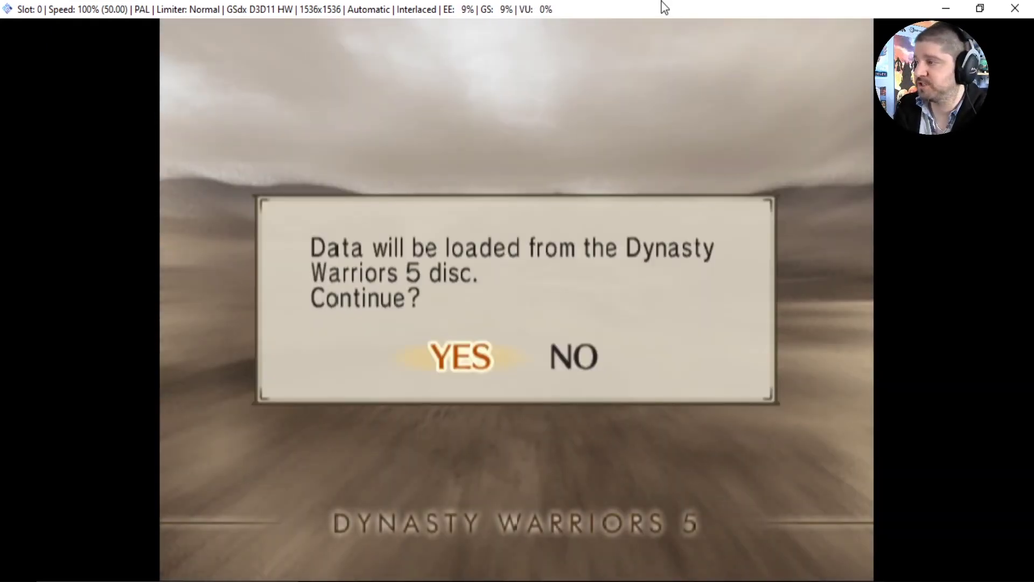
pyautogui.press('Return')
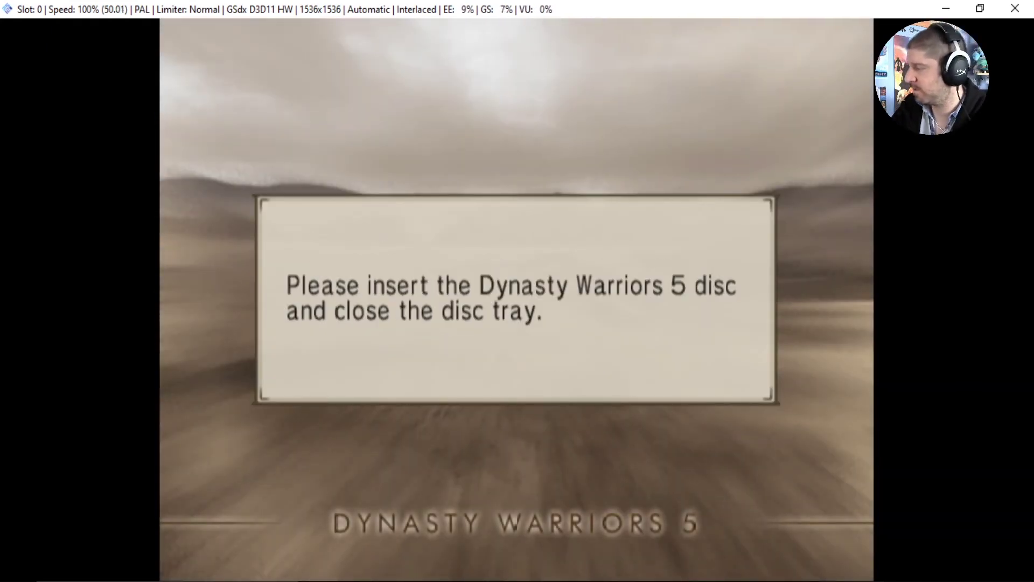
# - Swap the emulated disc to Dynasty Warriors 5 (Europe).iso without resetting the system
pyautogui.moveTo(776, 579)
pyautogui.click(770, 531)
pyautogui.click(146, 116)
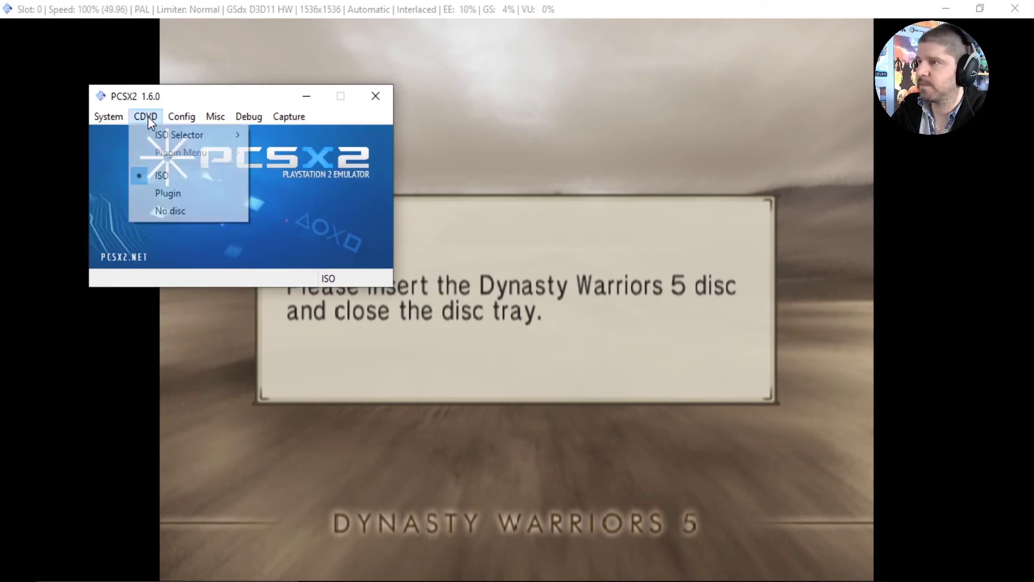
pyautogui.moveTo(156, 135)
pyautogui.click(351, 304)
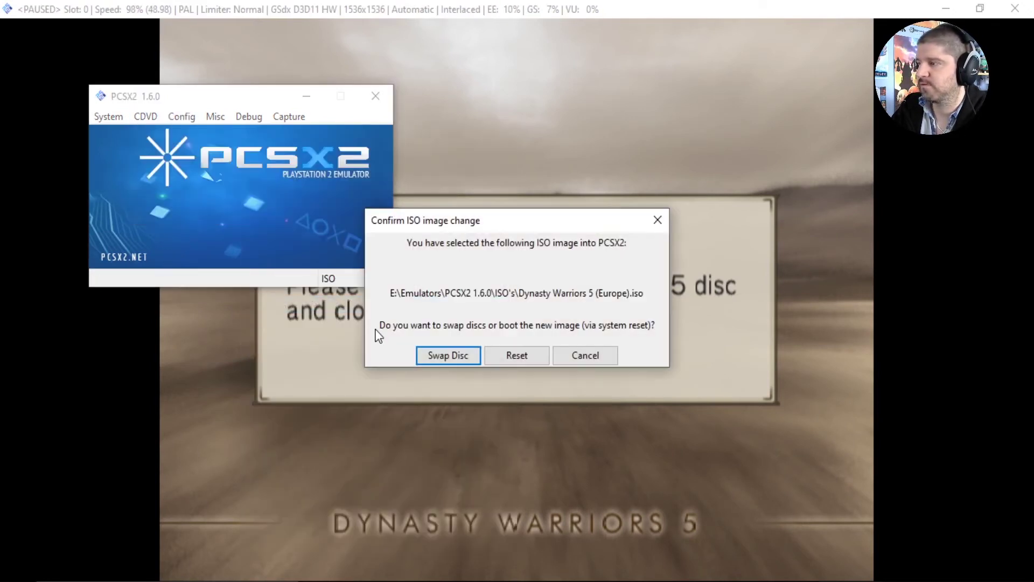
pyautogui.press('Return')
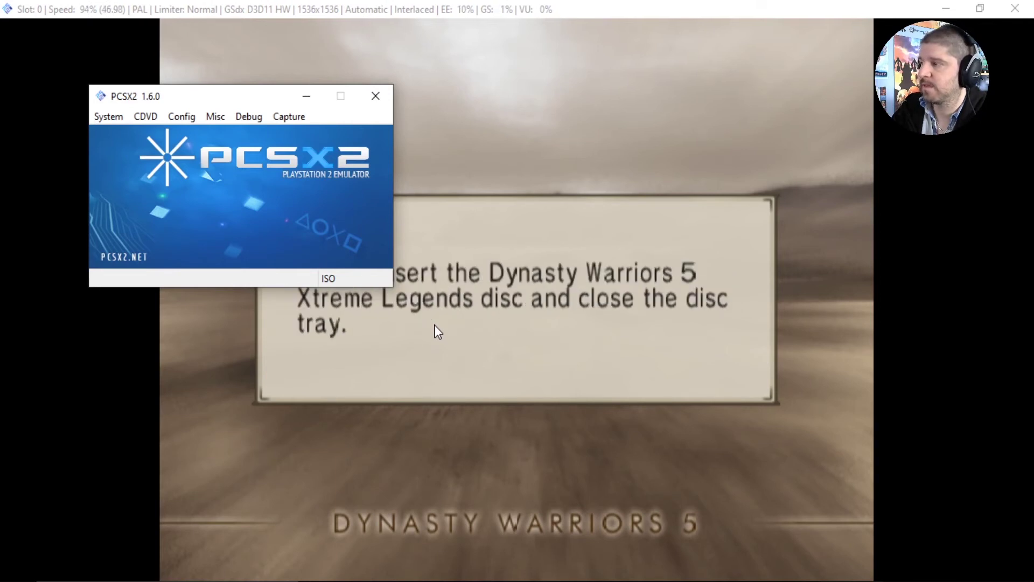
# - Swap the disc back to Dynasty Warriors 5 - Xtreme Legends (Europe).iso without resetting the system
pyautogui.click(142, 120)
pyautogui.moveTo(159, 136)
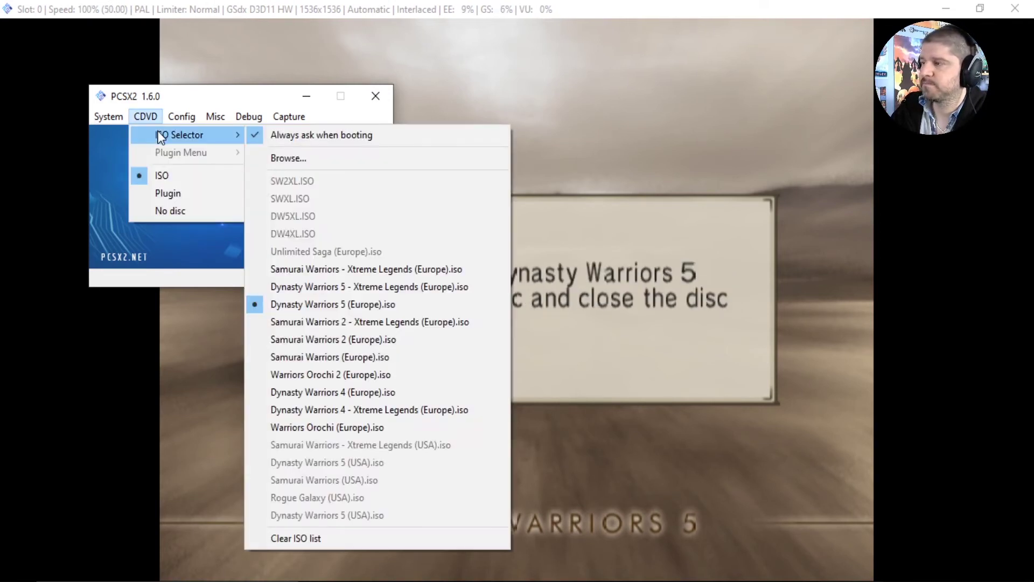
pyautogui.click(311, 287)
pyautogui.click(459, 362)
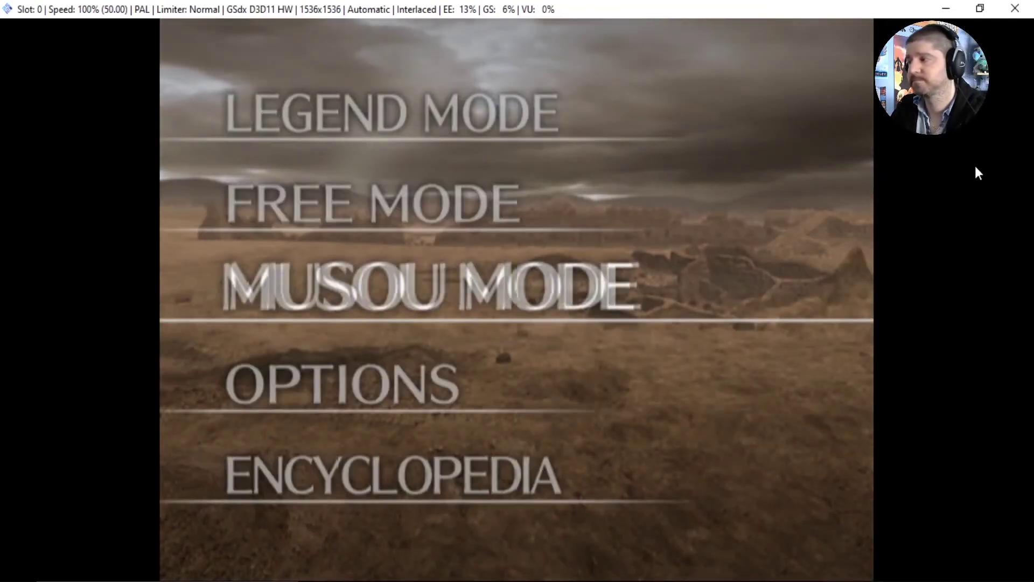
# - Look through the game modes on the Dynasty Warriors 5 Xtreme Legends main menu
pyautogui.press('Up')
pyautogui.press('Up')
pyautogui.press('Up')
pyautogui.press('Up')
pyautogui.press('Up')
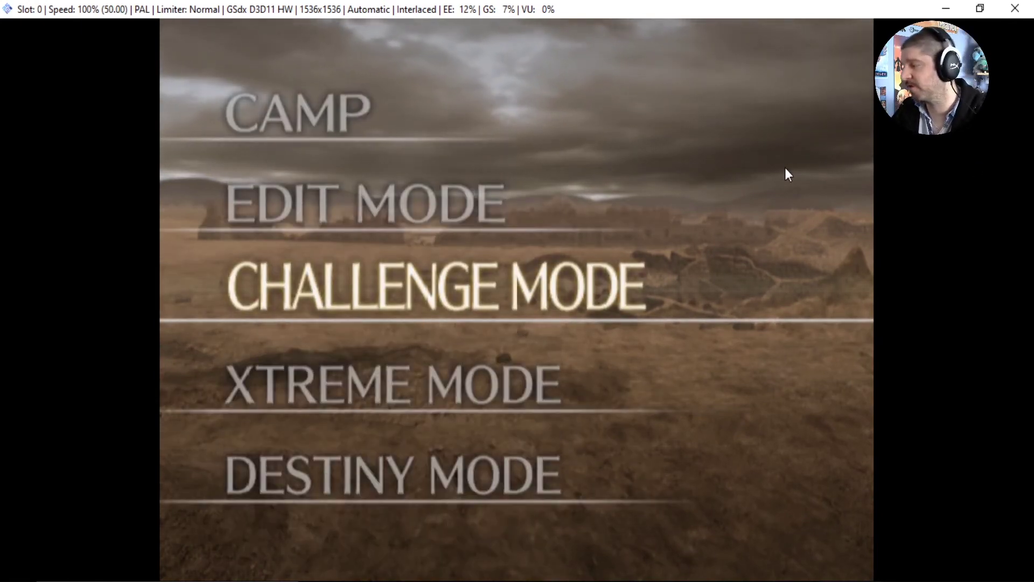
# - In Samurai Warriors Xtreme Legends, choose Import and agree to load data from the Samurai Warriors disc
pyautogui.press('Return')
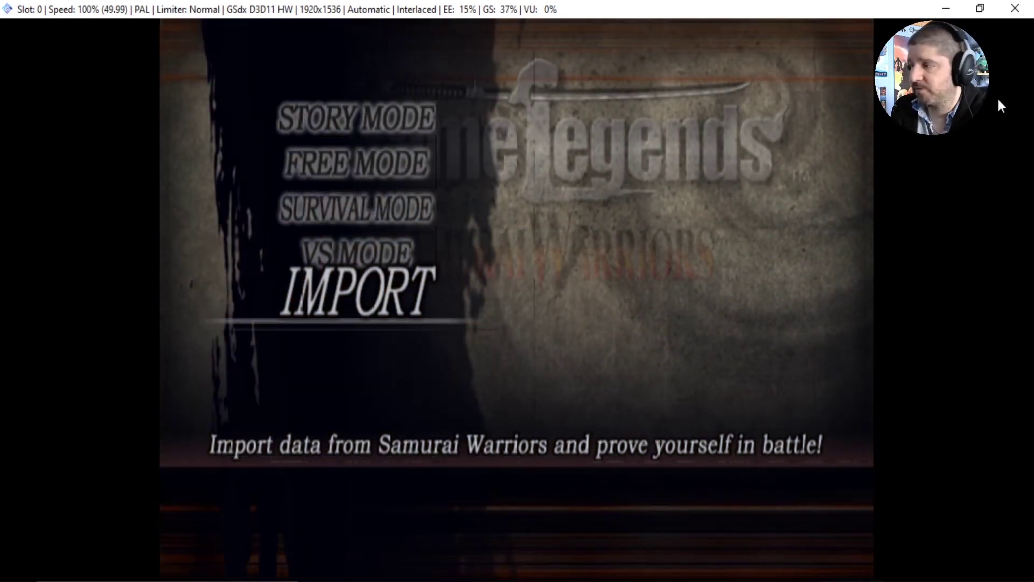
pyautogui.press('Return')
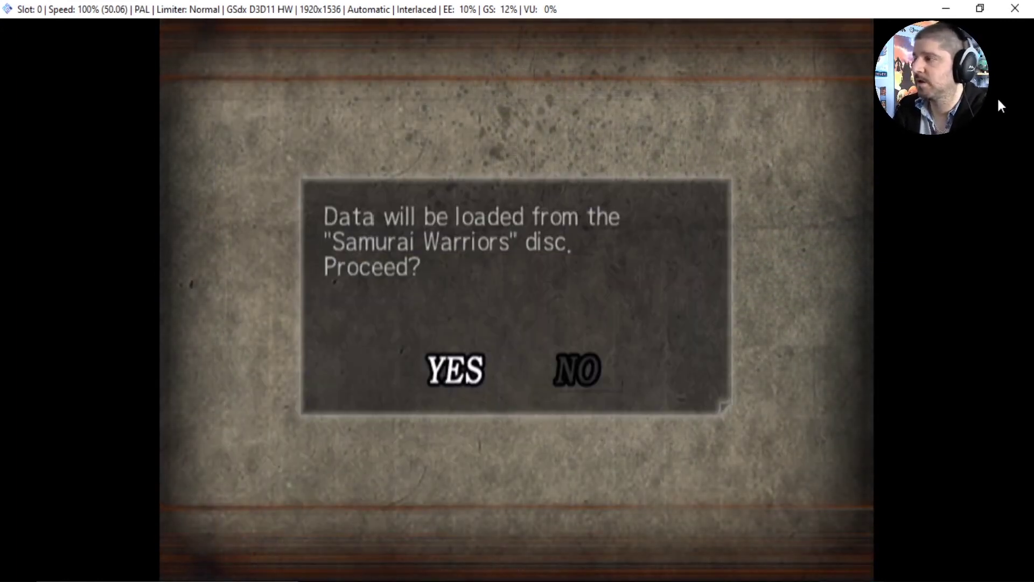
pyautogui.press('Return')
# - Swap the emulated disc to Samurai Warriors (Europe).iso without resetting the system
pyautogui.press('Escape')
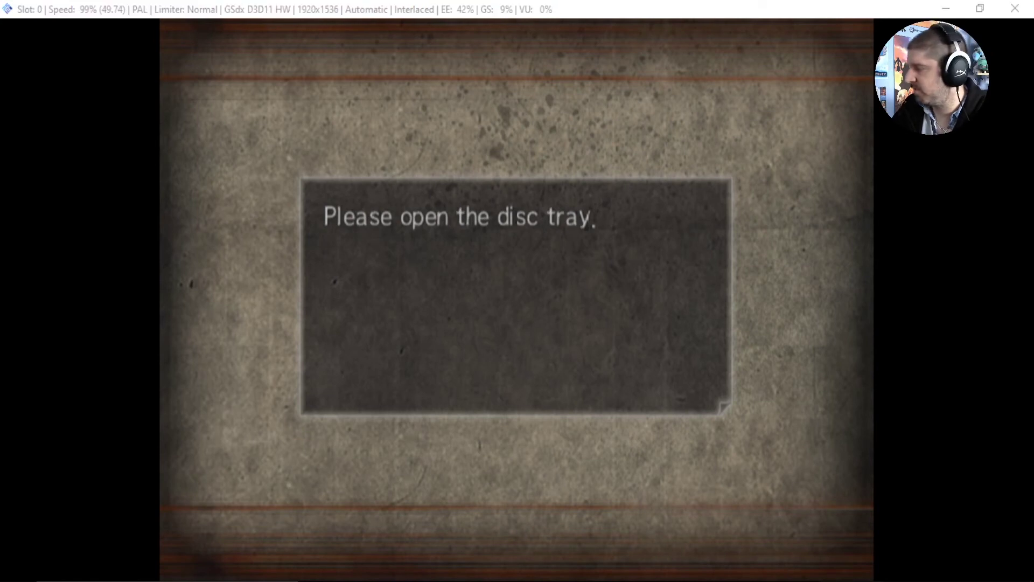
pyautogui.click(146, 119)
pyautogui.moveTo(151, 134)
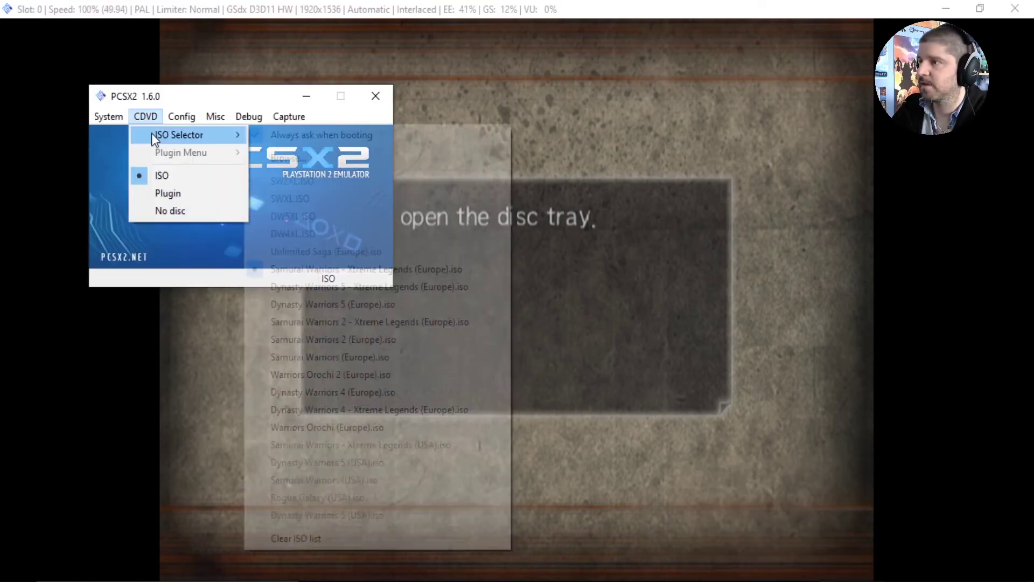
pyautogui.click(374, 357)
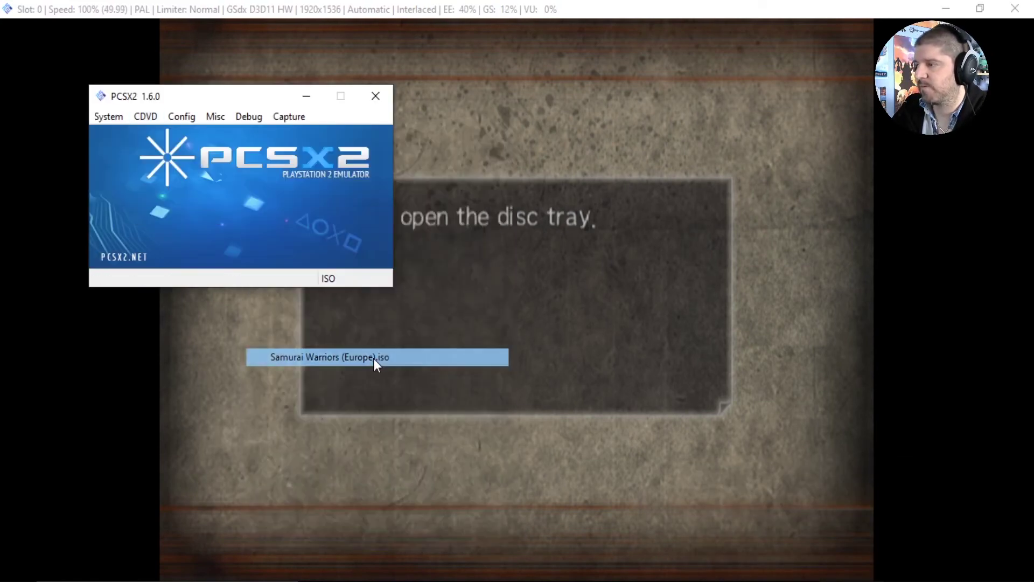
pyautogui.click(434, 354)
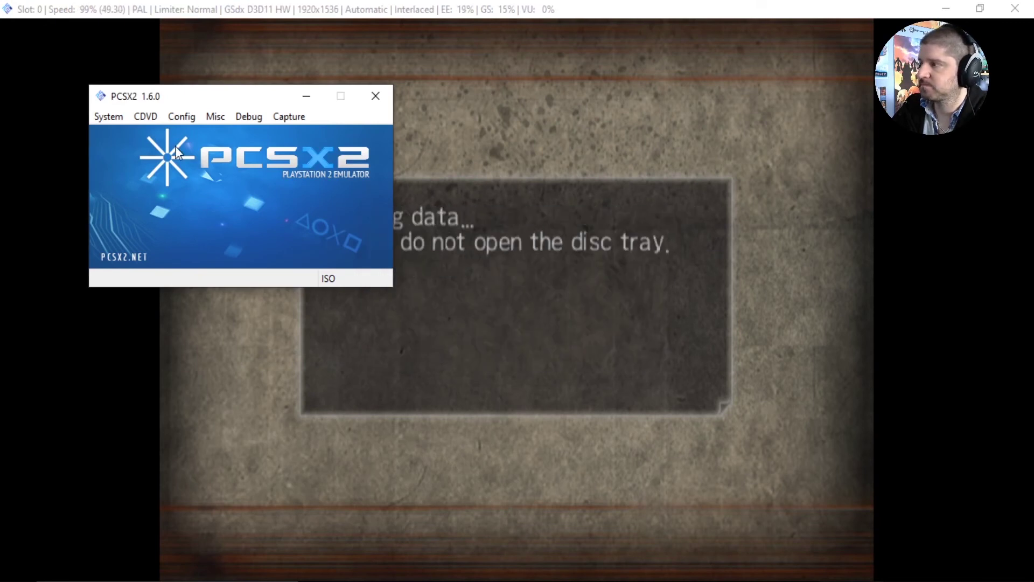
# - Swap the disc back to Samurai Warriors - Xtreme Legends (Europe).iso without resetting the system
pyautogui.click(145, 116)
pyautogui.moveTo(169, 135)
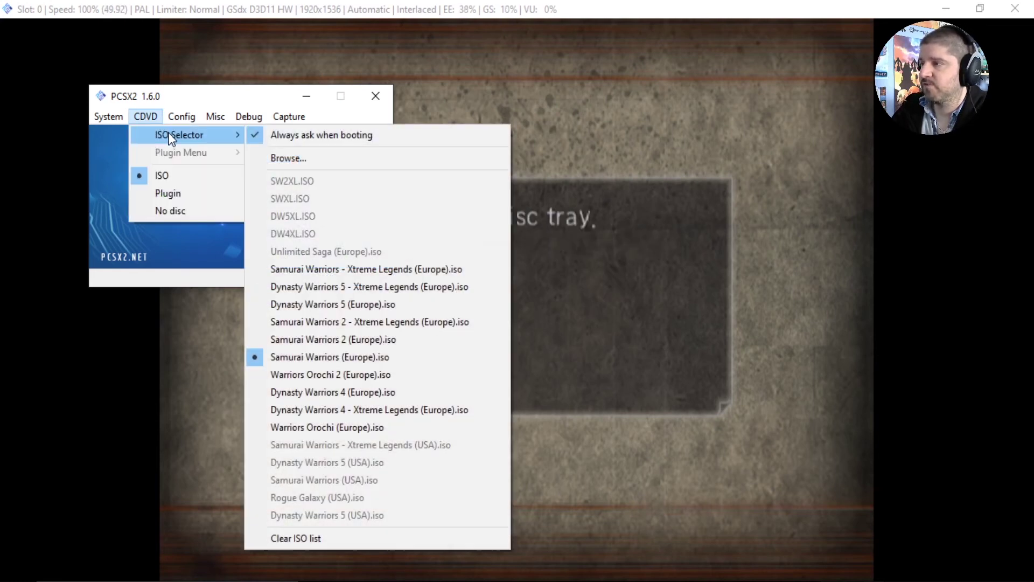
pyautogui.click(352, 276)
pyautogui.click(456, 360)
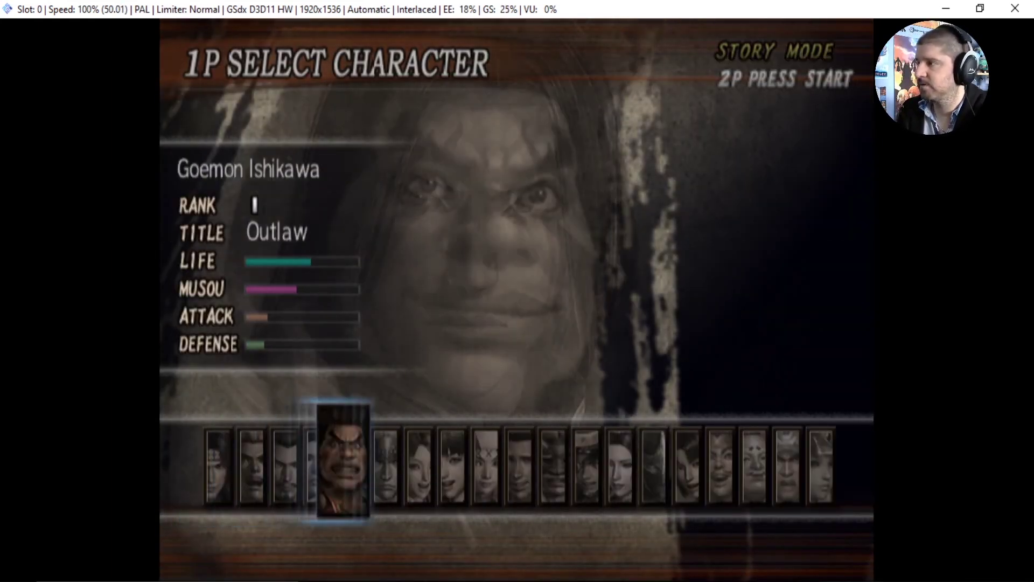
# - Look through the full character roster on the Story Mode character selection screen
pyautogui.press('Right')
pyautogui.press('Right')
pyautogui.press('Right')
pyautogui.press('Right')
pyautogui.press('Right')
pyautogui.press('Right')
pyautogui.press('Right')
pyautogui.press('Right')
pyautogui.press('Right')
pyautogui.press('Right')
pyautogui.press('Right')
pyautogui.press('Right')
pyautogui.press('Right')
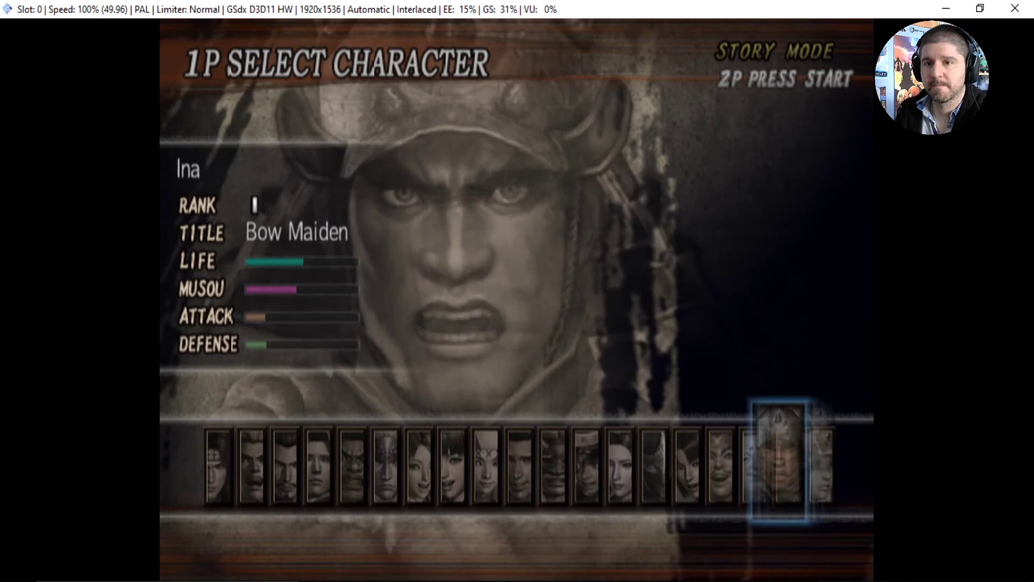
pyautogui.press('Right')
pyautogui.press('Right')
pyautogui.press('Right')
pyautogui.press('Left')
pyautogui.press('Left')
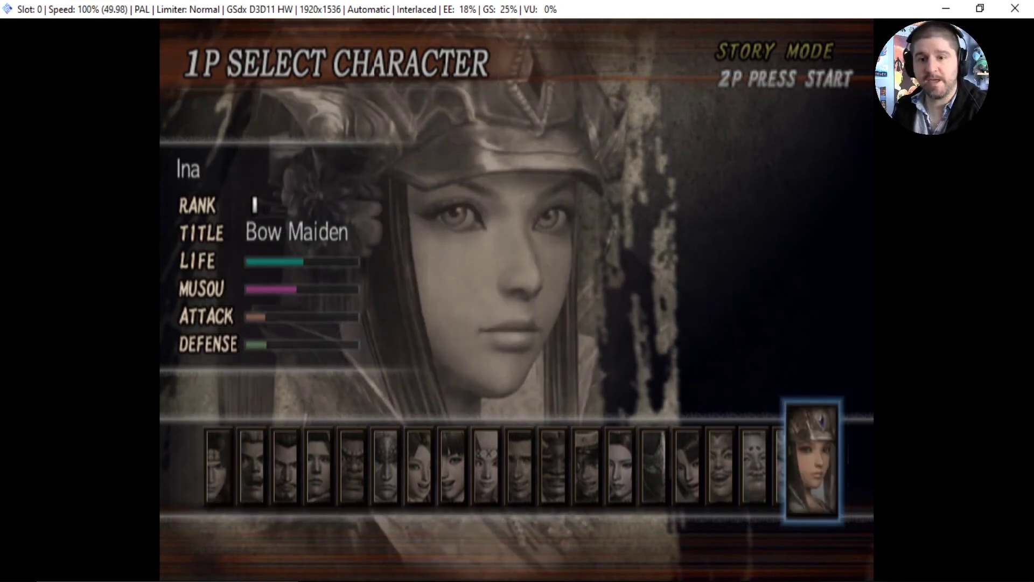